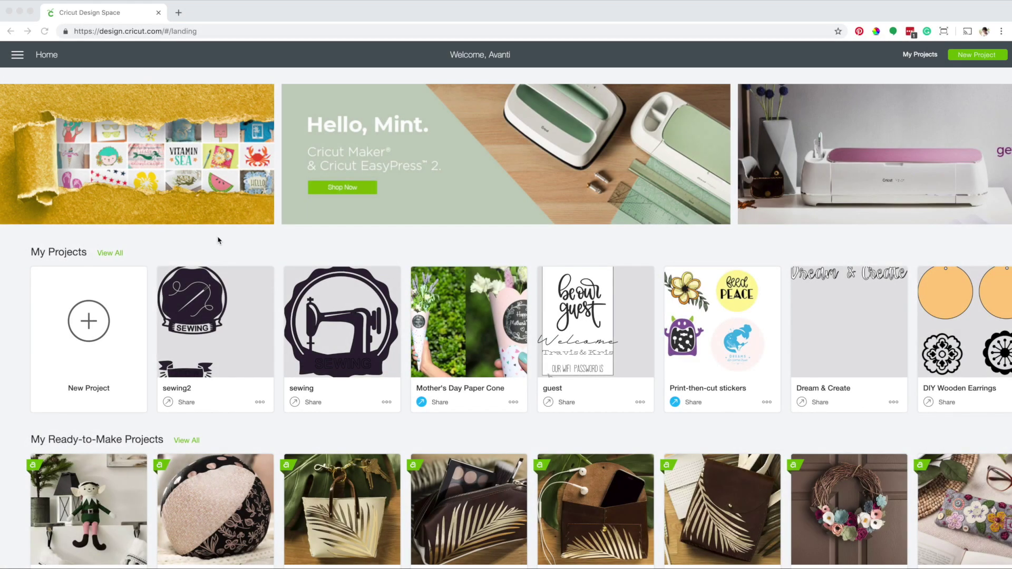
Create a blank Untitled canvas from the New Project card, then open Chrome's menu.
left_click(129, 323)
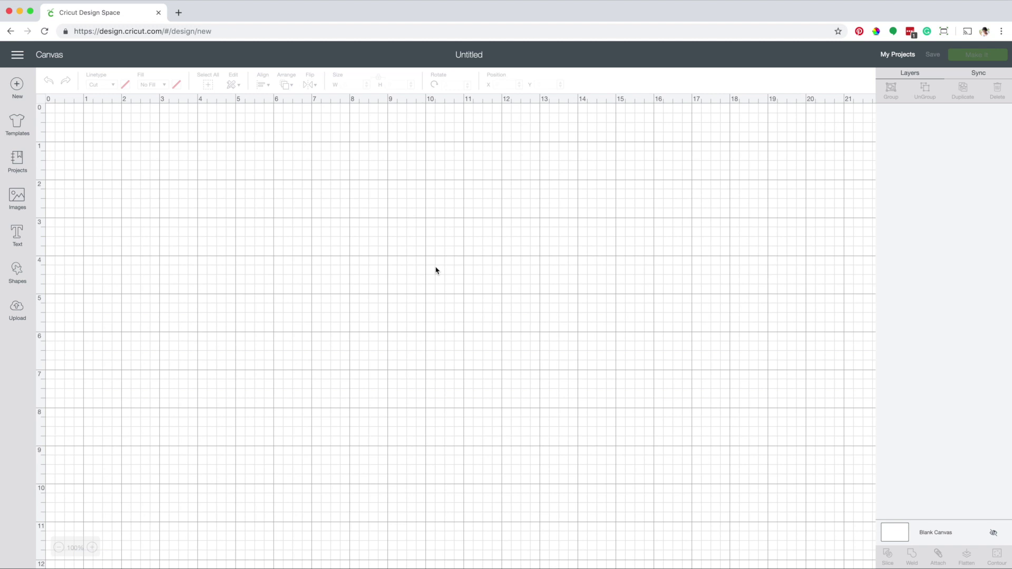
scroll(436, 270, "right", 3)
scroll(435, 270, "down", 1)
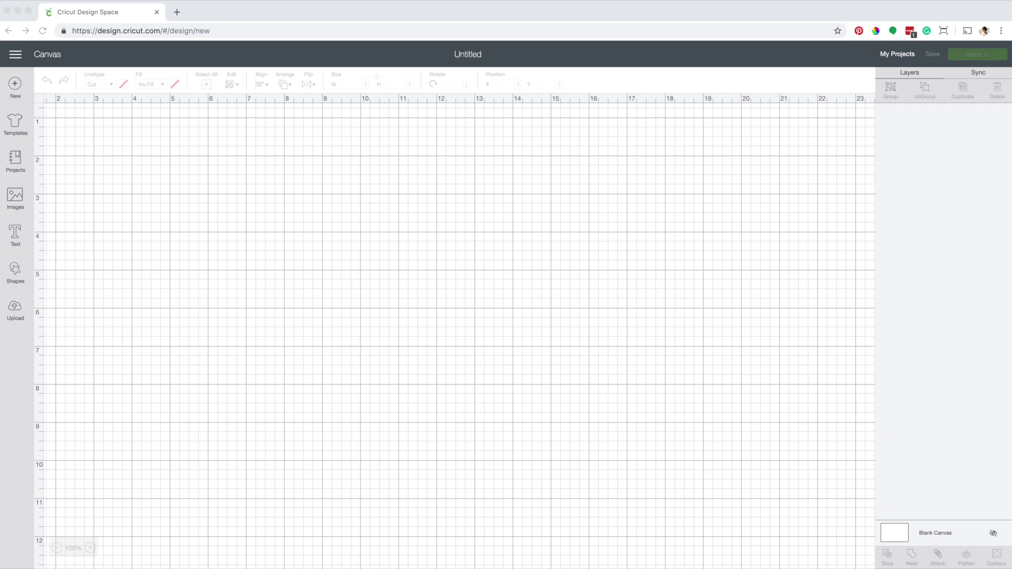
left_click(1001, 31)
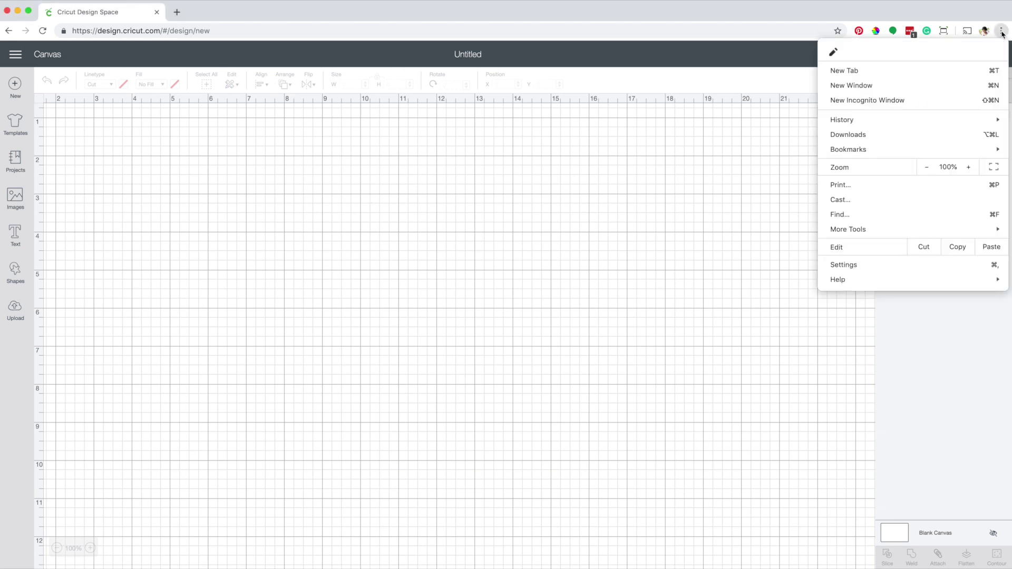
Open Chrome Settings and expand Advanced > Languages to show English (United States) and Spanish.
left_click(844, 265)
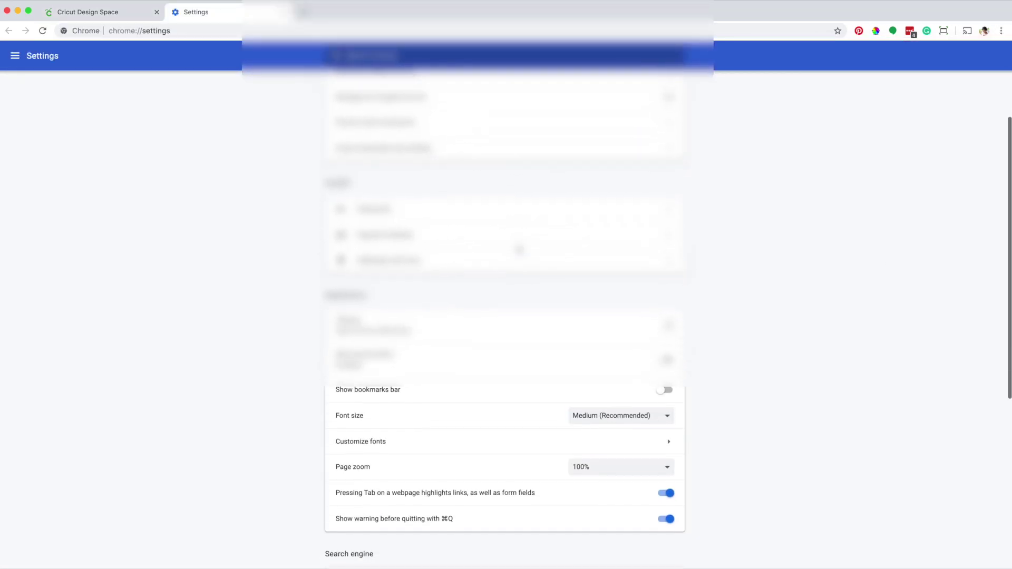
scroll(518, 250, "down", 6)
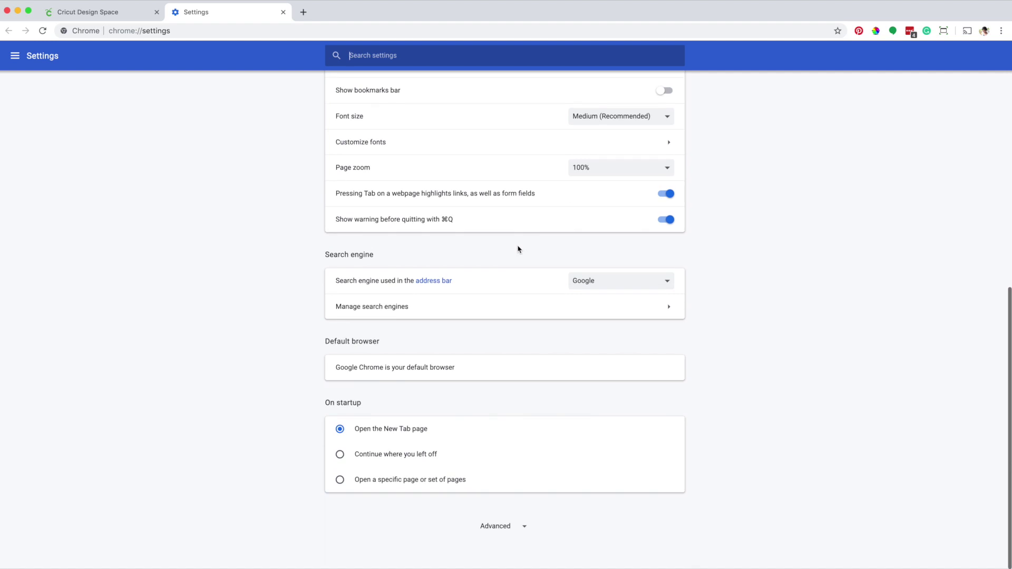
left_click(508, 527)
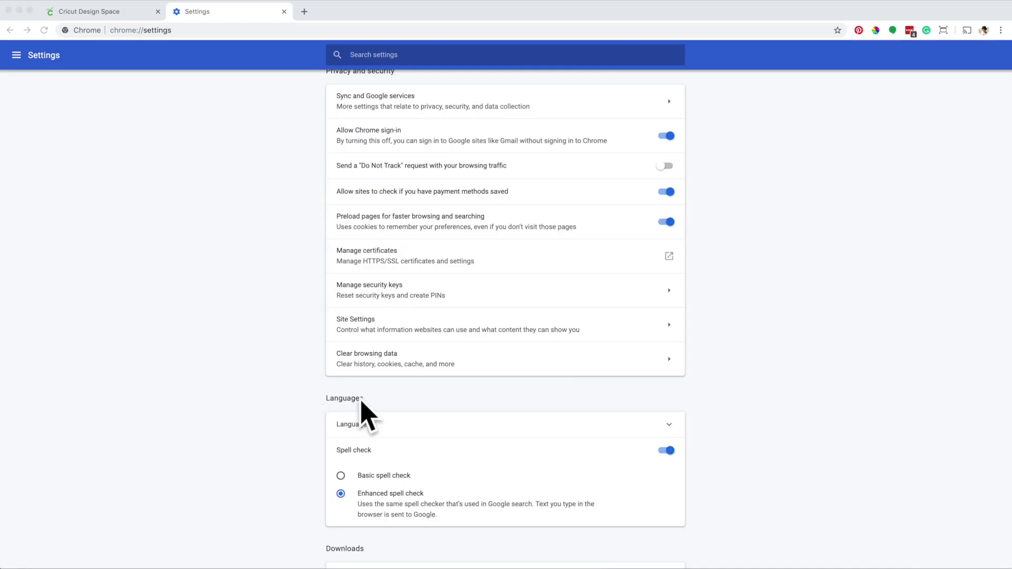
scroll(670, 428, "up", 1)
left_click(670, 434)
scroll(671, 433, "down", 3)
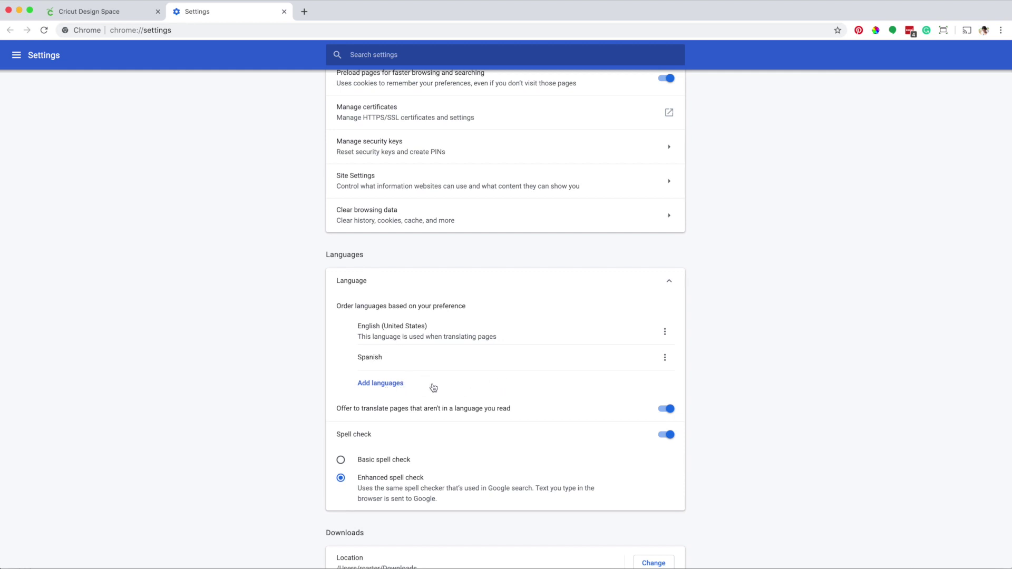
Add German - Deutsch to Chrome's languages by searching 'ger'.
left_click(397, 389)
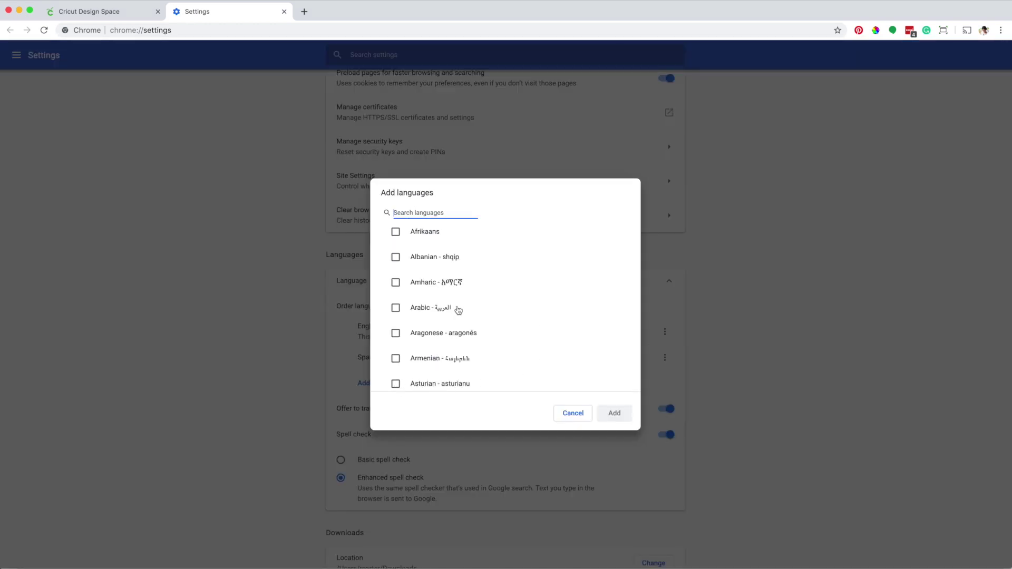
type("ger")
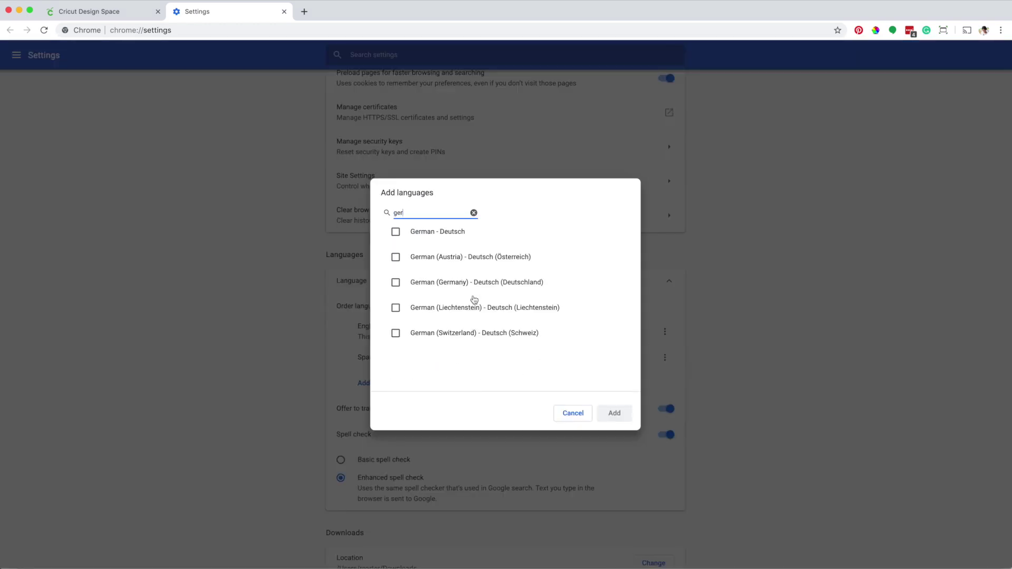
left_click(407, 233)
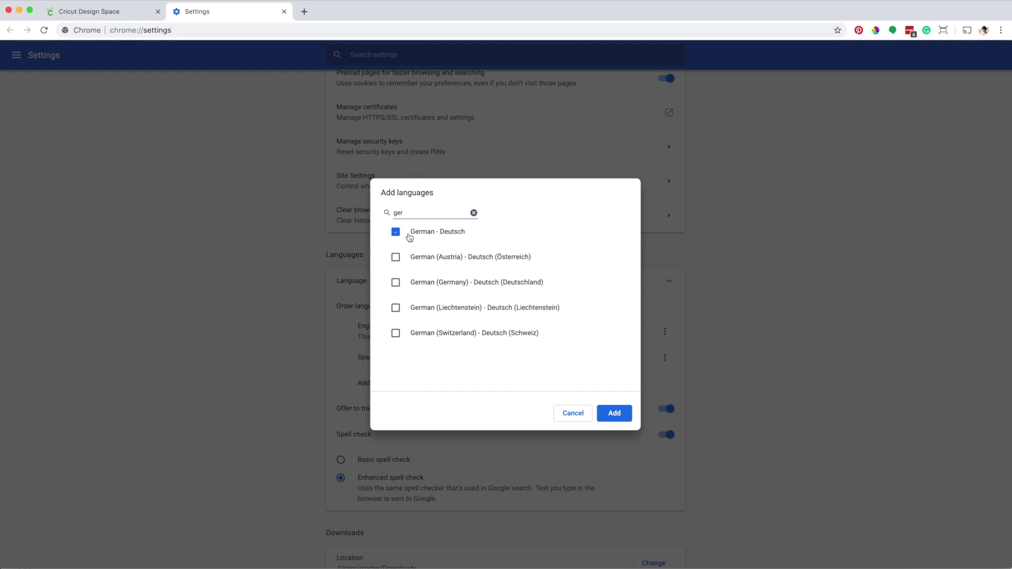
left_click(614, 414)
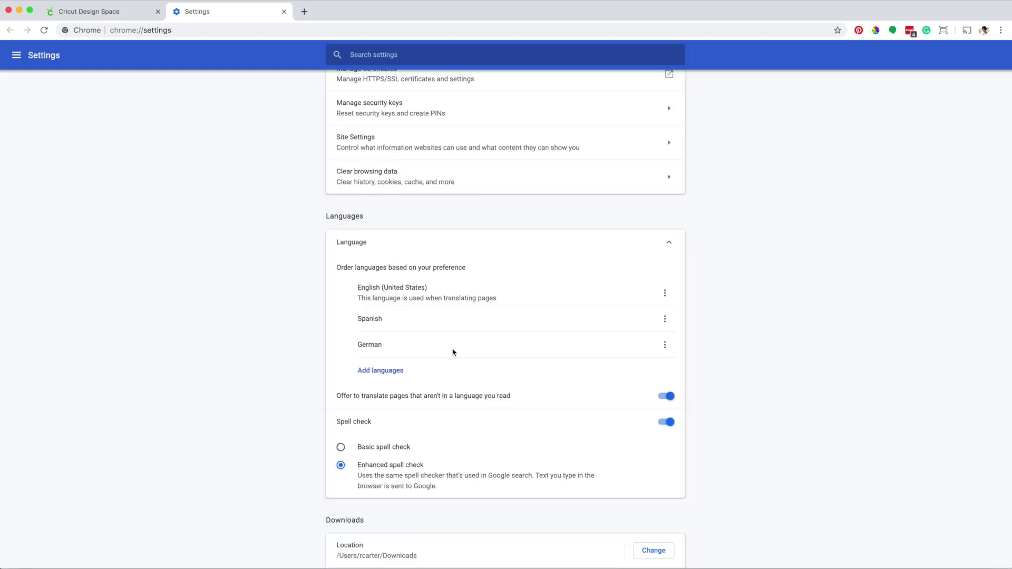
Move German to the top of Chrome's language list and return to the Cricut tab.
left_click(665, 345)
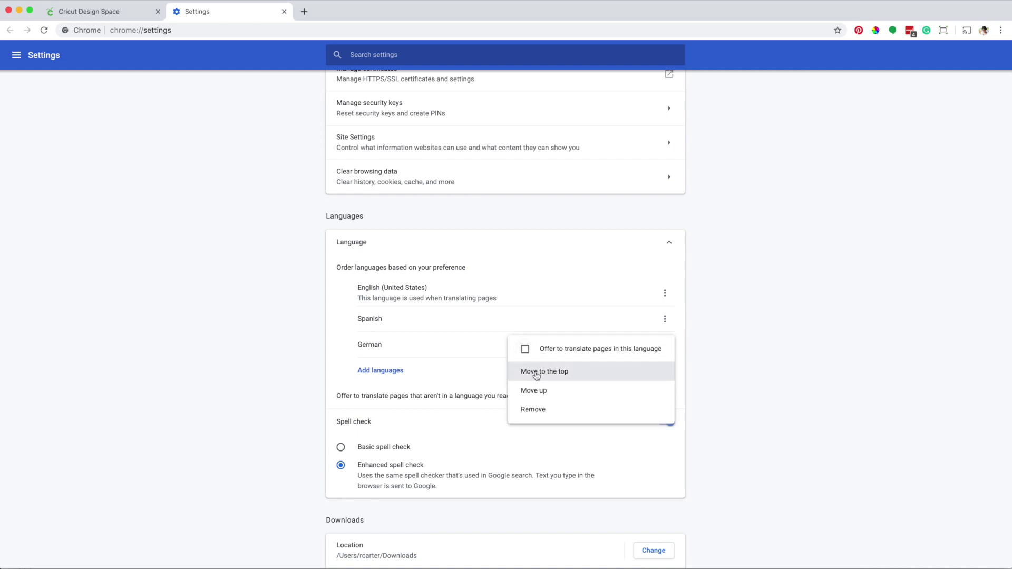
left_click(565, 372)
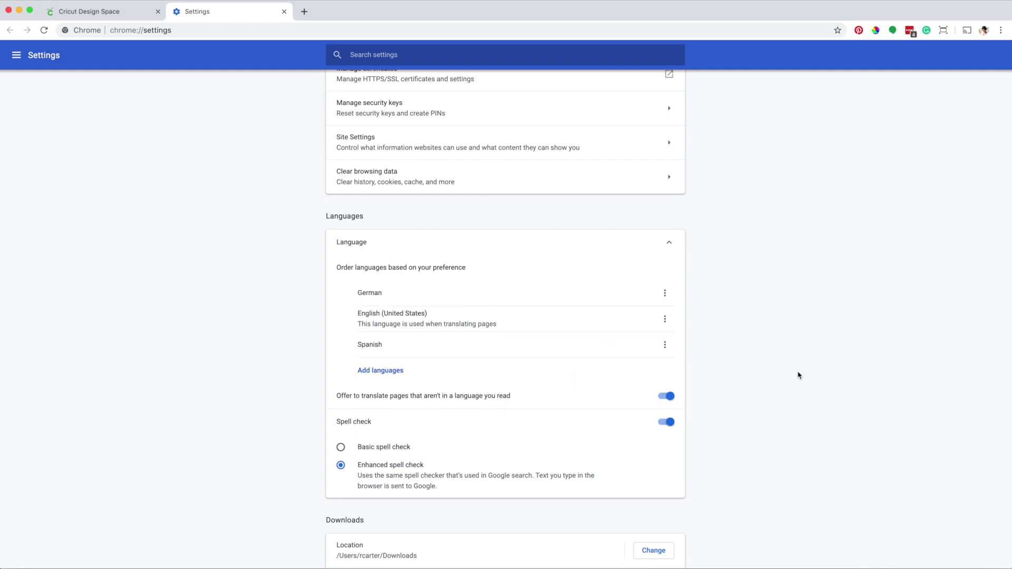
scroll(407, 279, "down", 1)
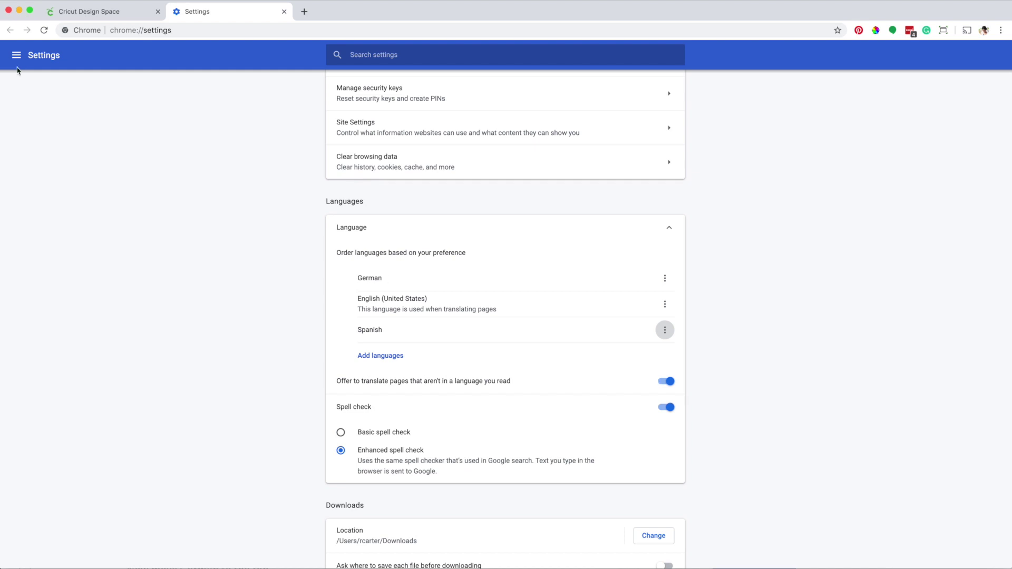
left_click(90, 13)
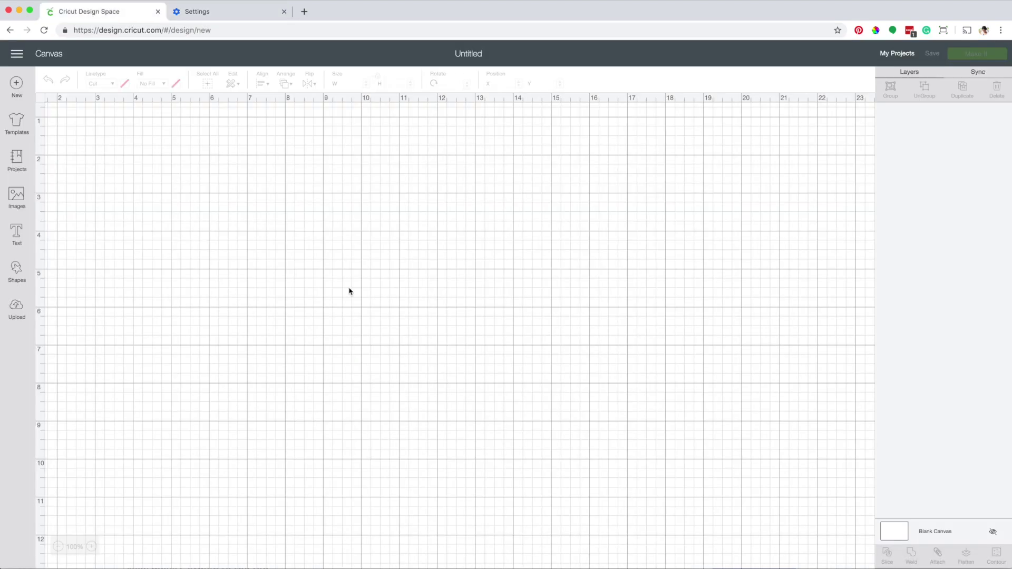
Reload the Cricut canvas in German and drag a Formen > Quadrat square to the centre.
left_click(45, 30)
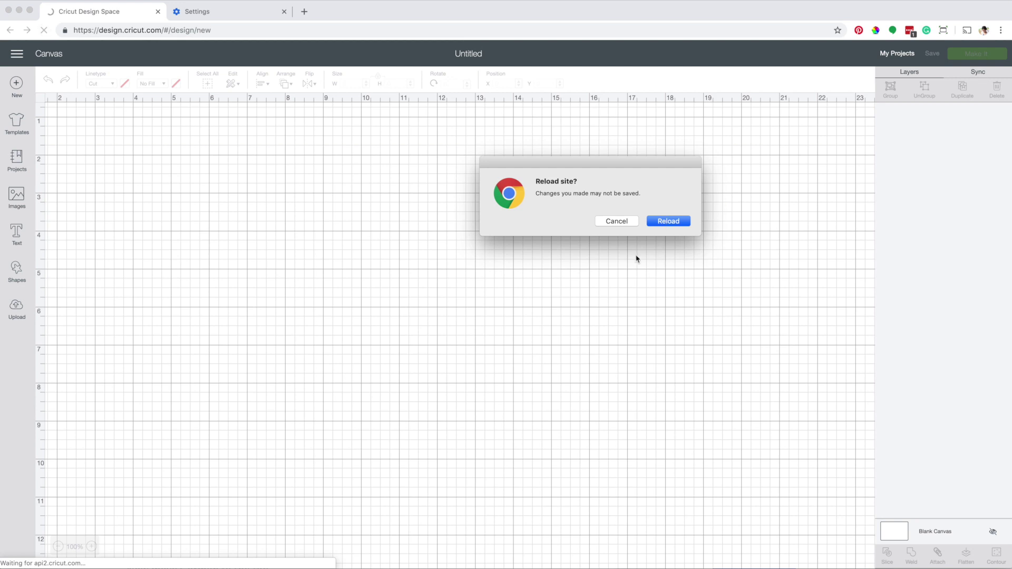
left_click(667, 221)
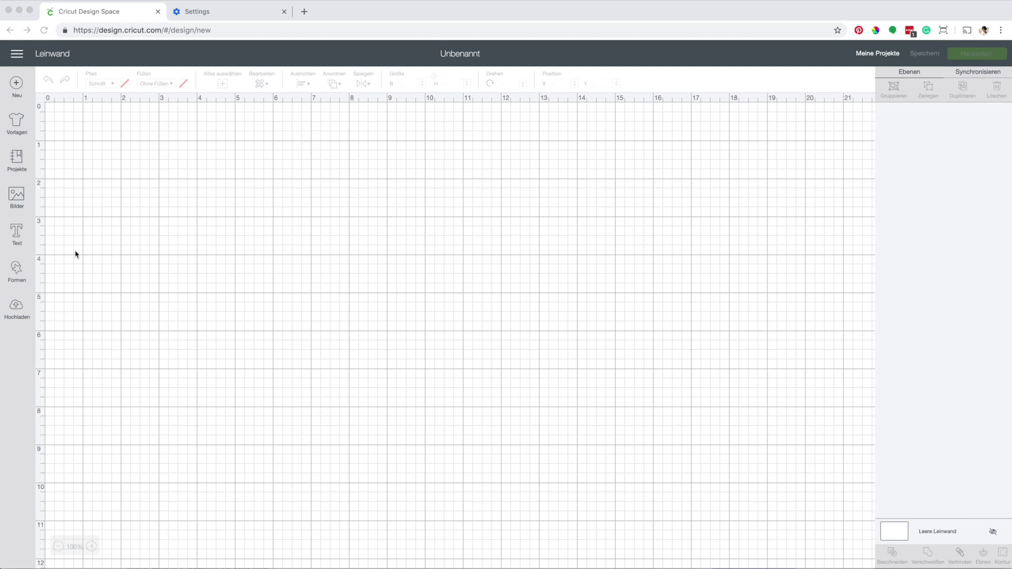
left_click(16, 268)
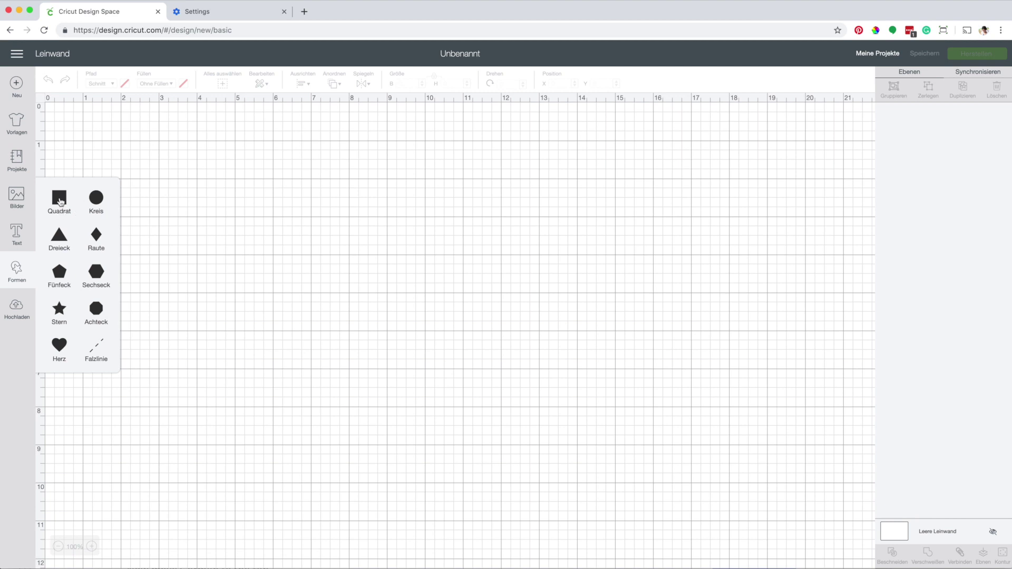
left_click(60, 198)
left_click_drag(196, 240, 373, 304)
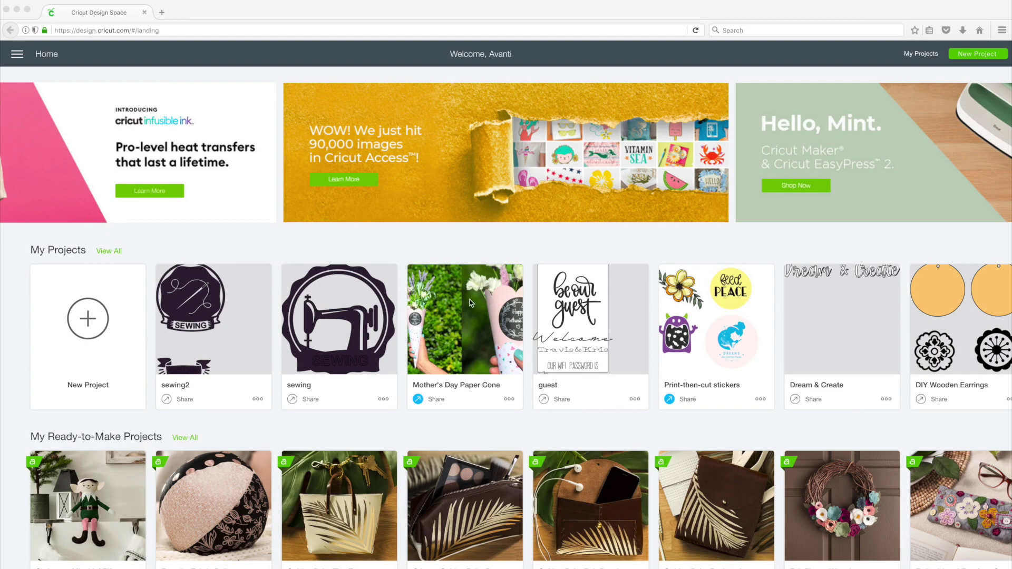
Bring the Firefox window forward and open its hamburger menu.
left_click(83, 338)
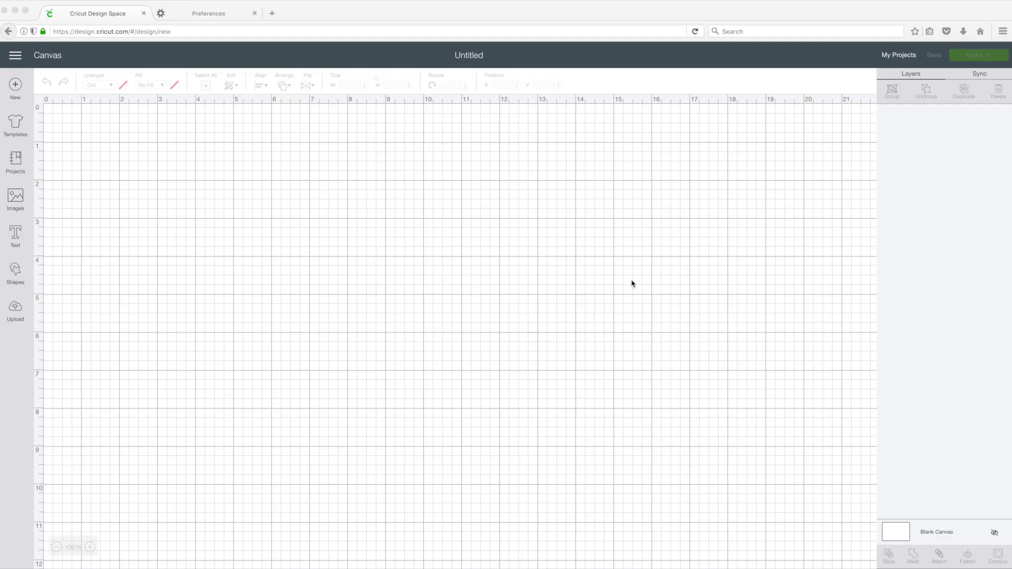
left_click(1002, 32)
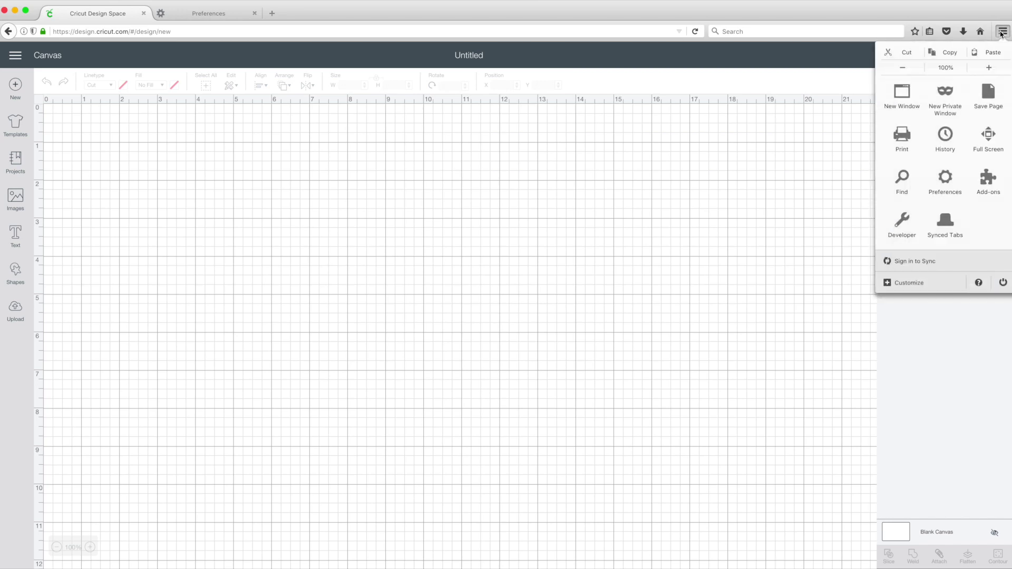
In Firefox Preferences > Content, add German [de] as the top page language and save with OK.
left_click(950, 190)
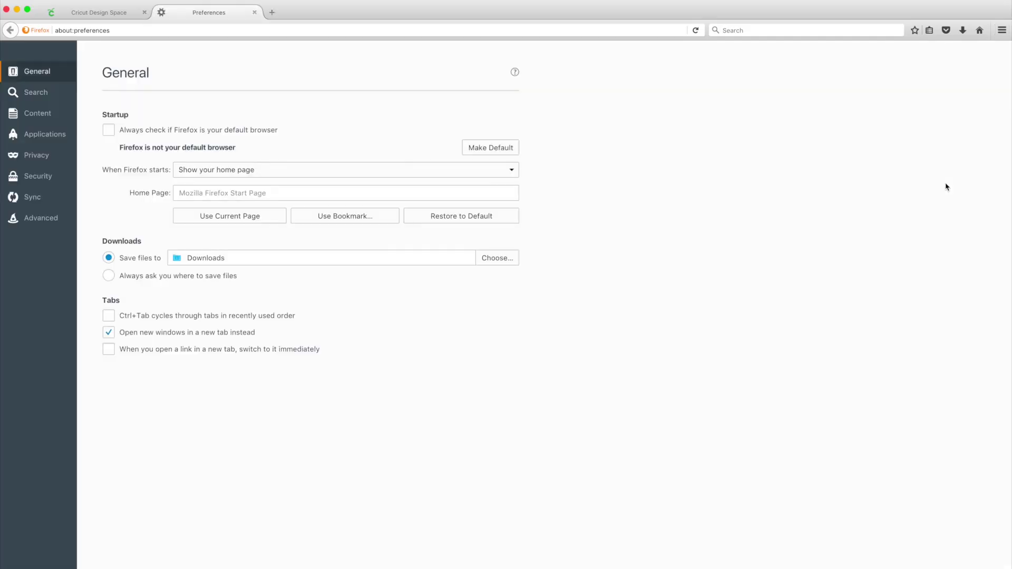
left_click(34, 119)
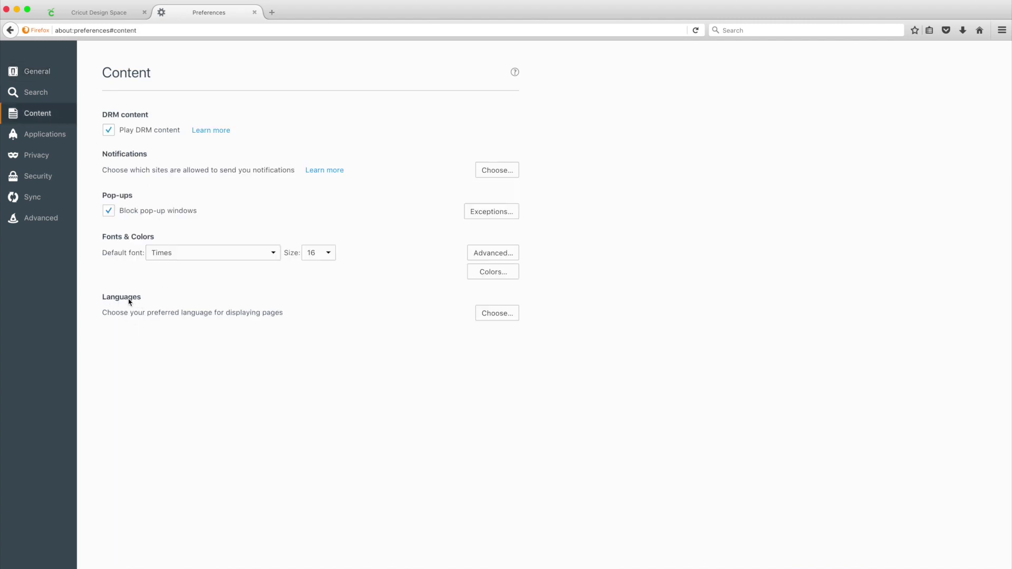
left_click(478, 313)
left_click(494, 312)
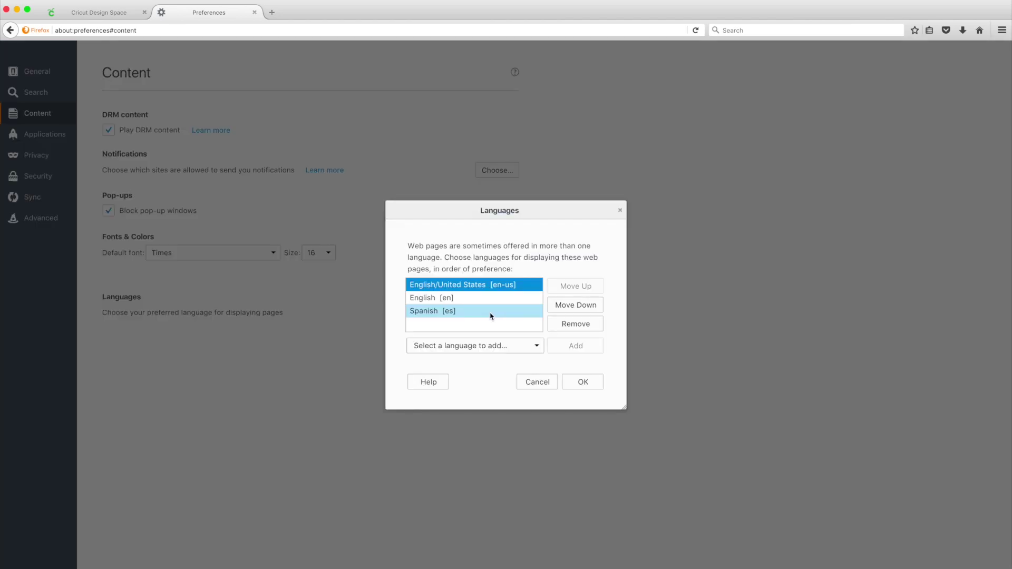
left_click(459, 346)
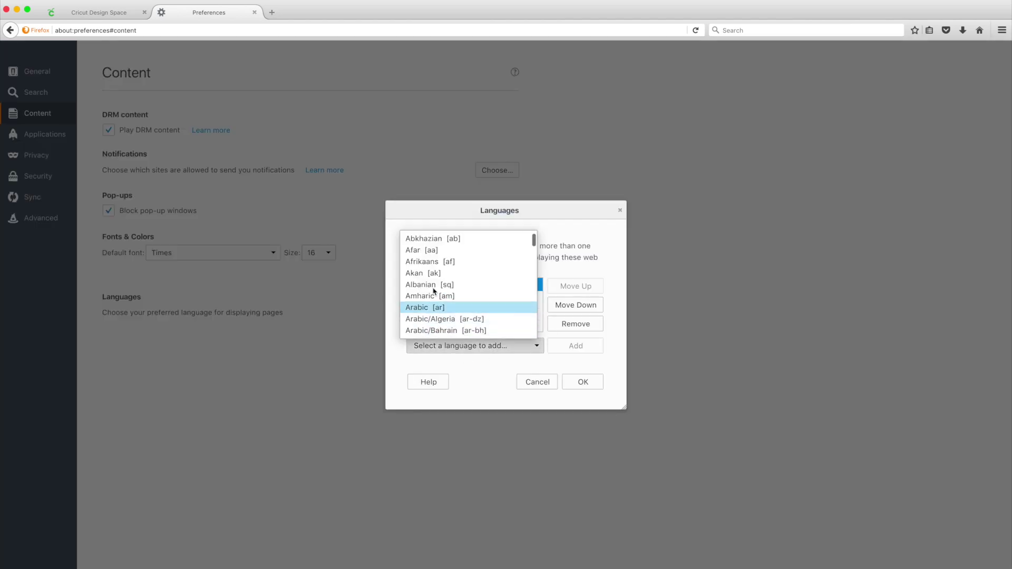
type("ger")
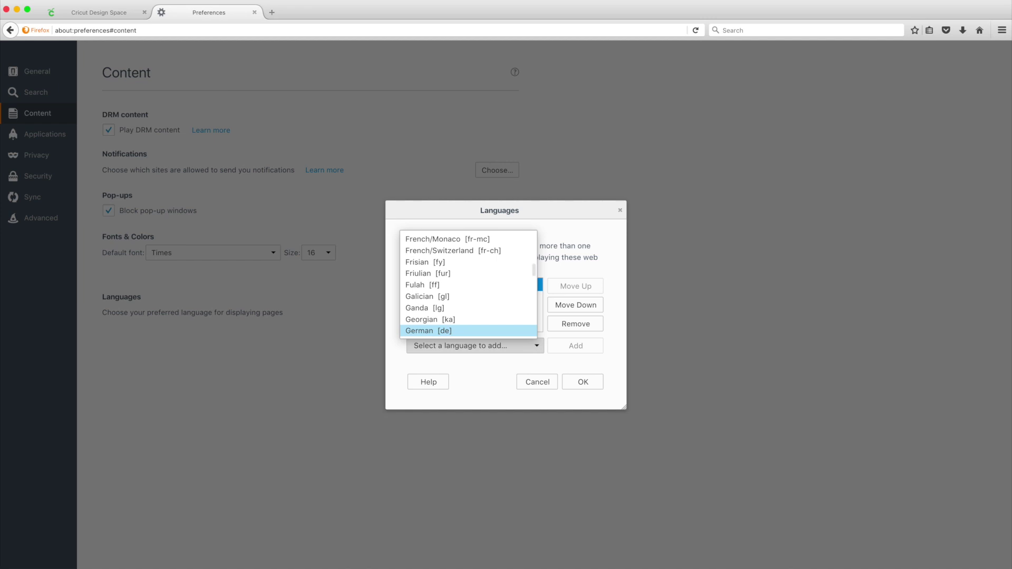
left_click(422, 332)
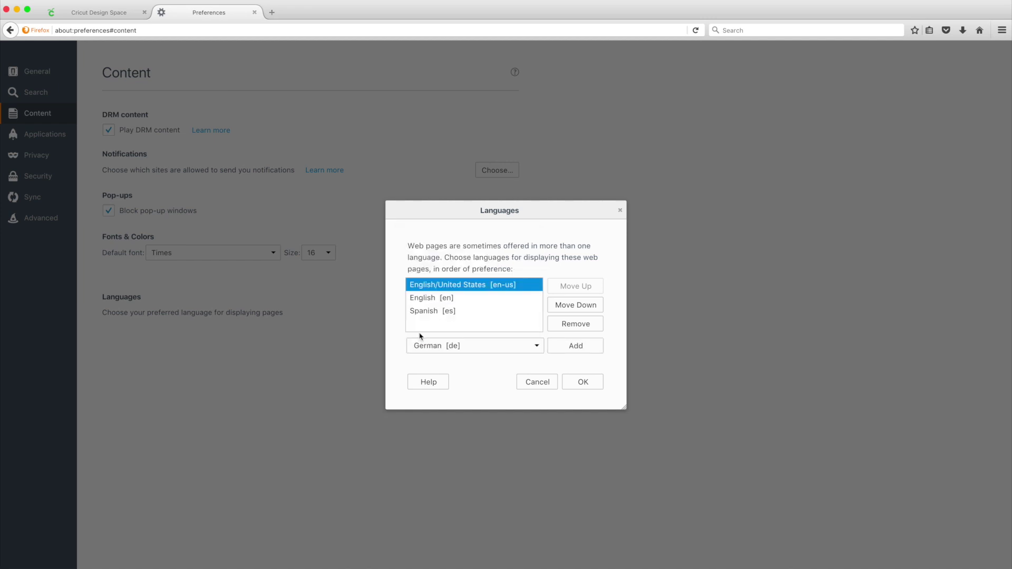
left_click(571, 350)
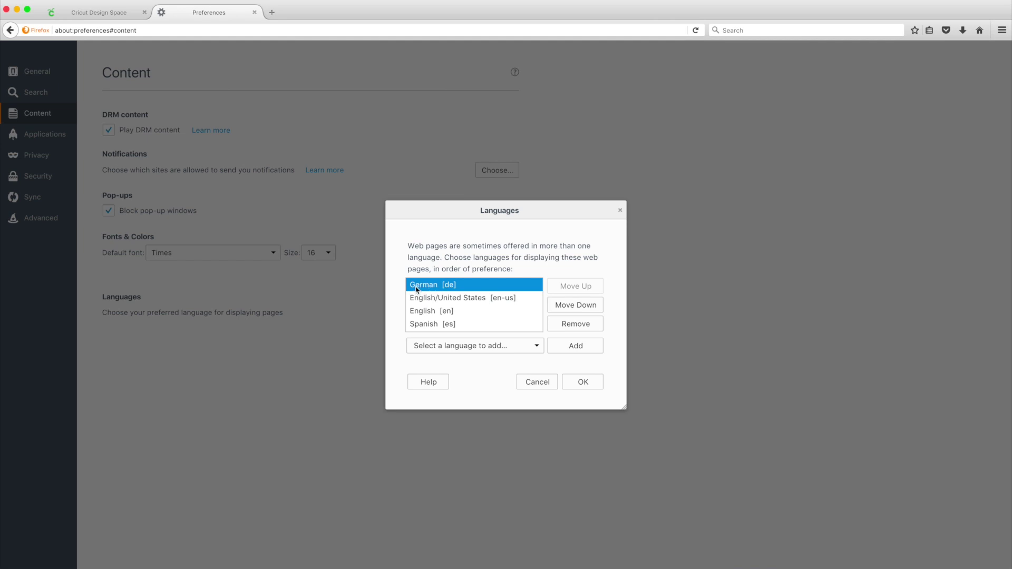
left_click(583, 384)
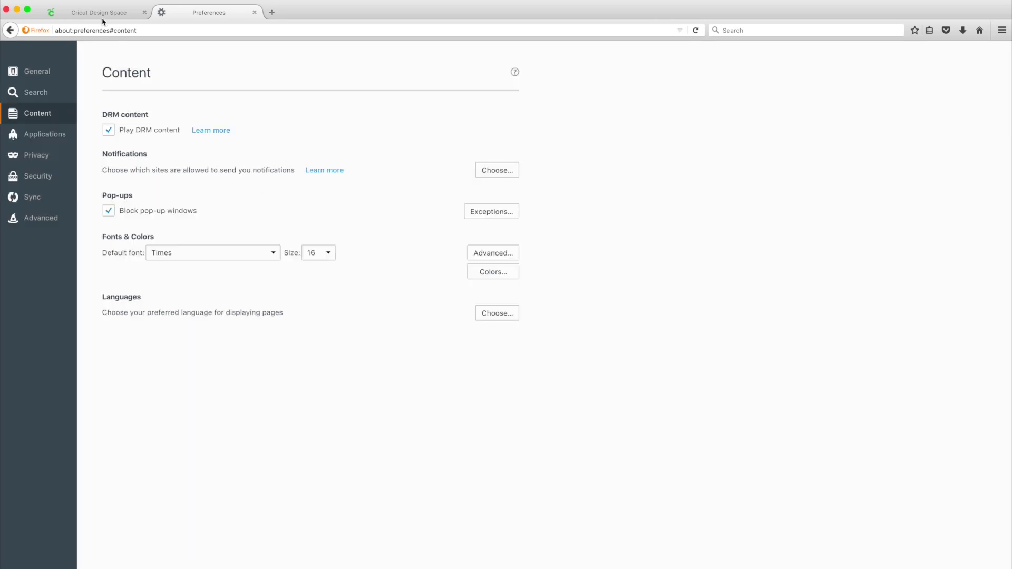
Reload the Firefox Cricut canvas with Cmd+R and Leave Page, then add a Formen > Quadrat square.
left_click(111, 16)
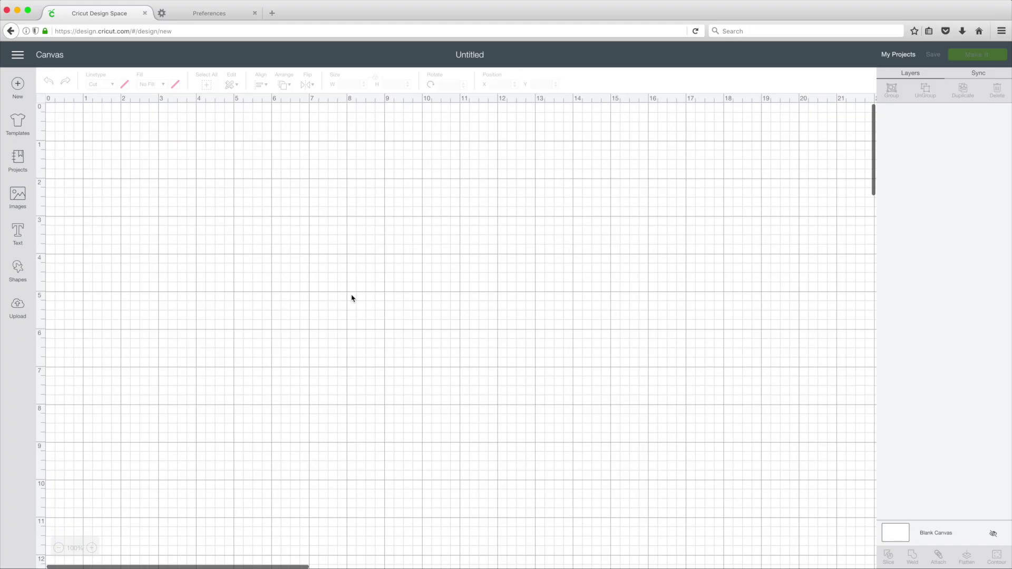
key("super+r")
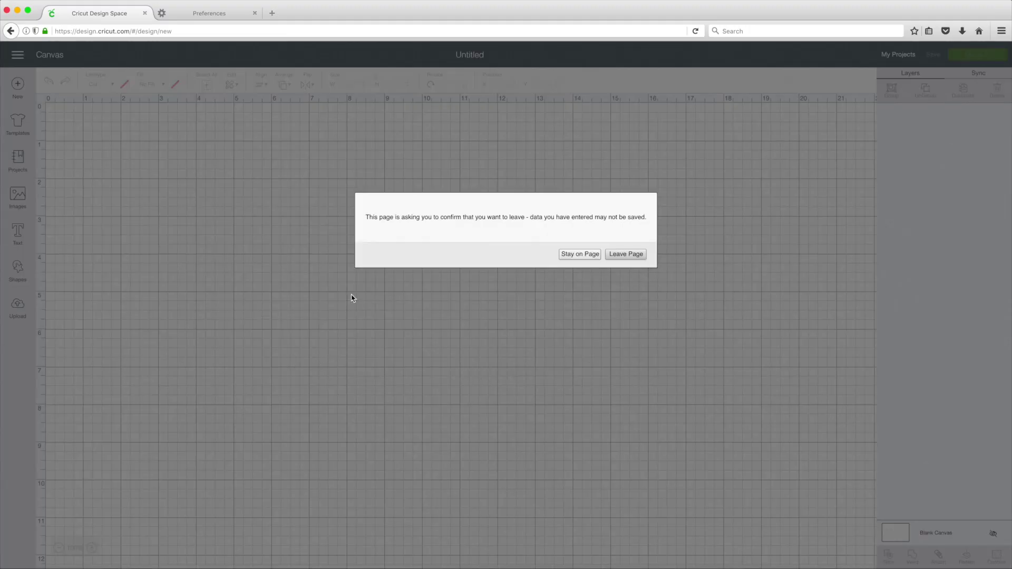
left_click(618, 257)
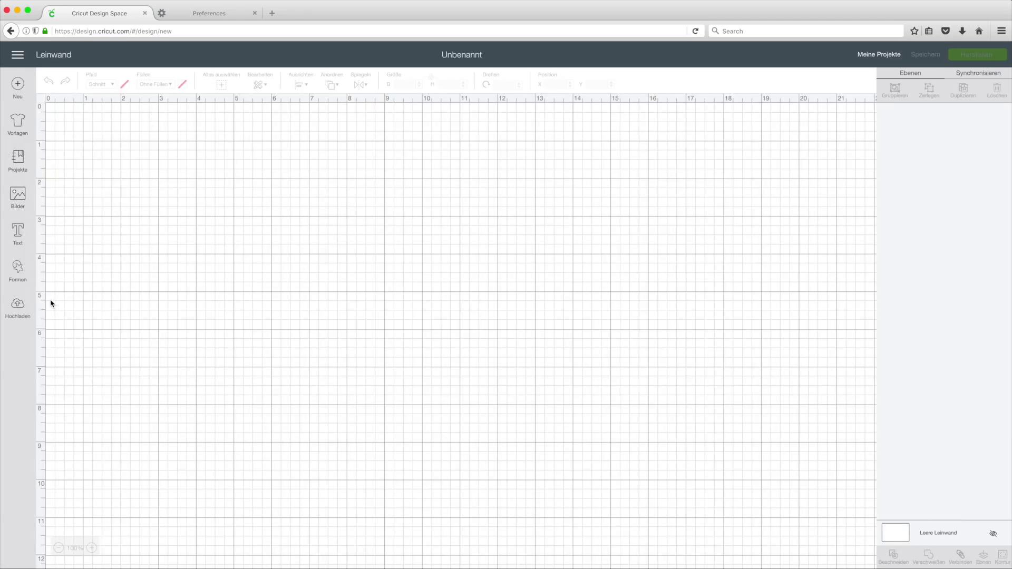
left_click(24, 271)
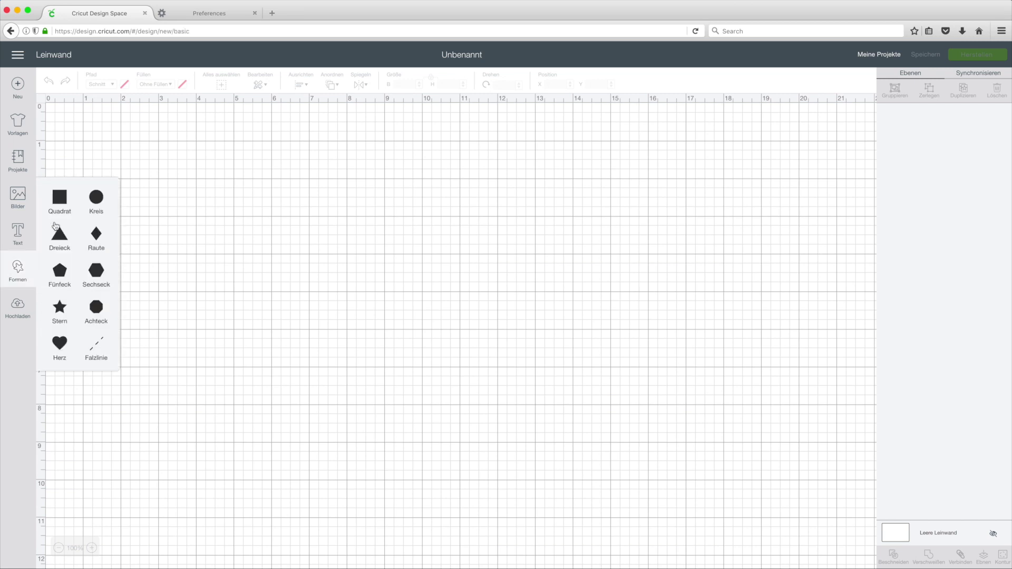
left_click(59, 202)
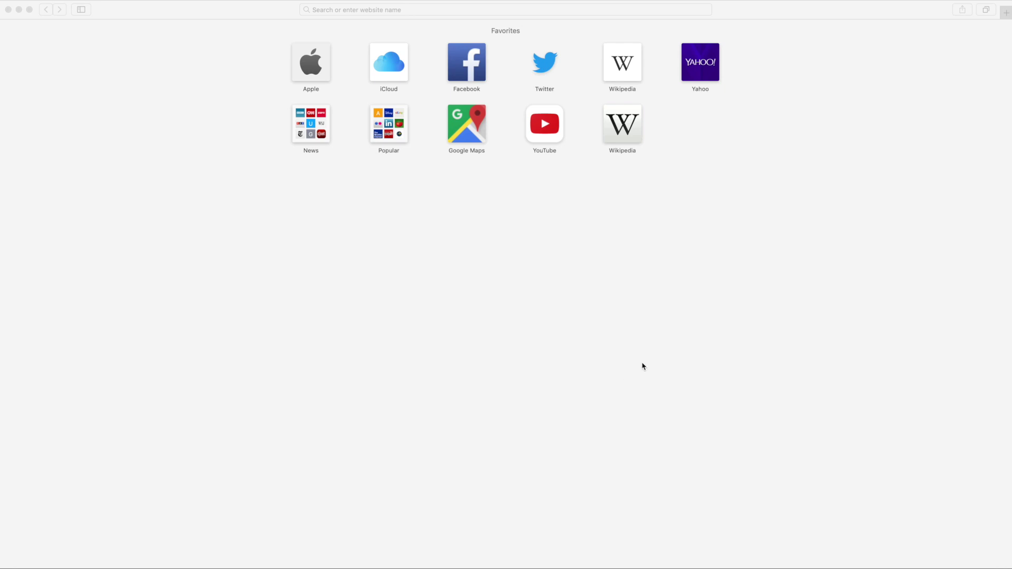
Launch System Preferences from a Spotlight search for 'sy'.
key("super+space")
type("sy")
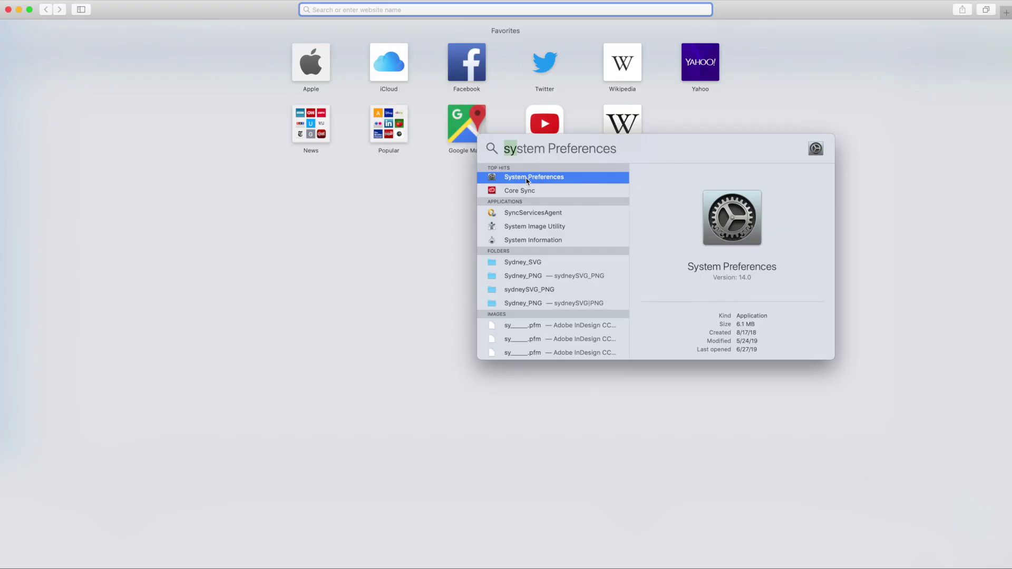
left_click(513, 180)
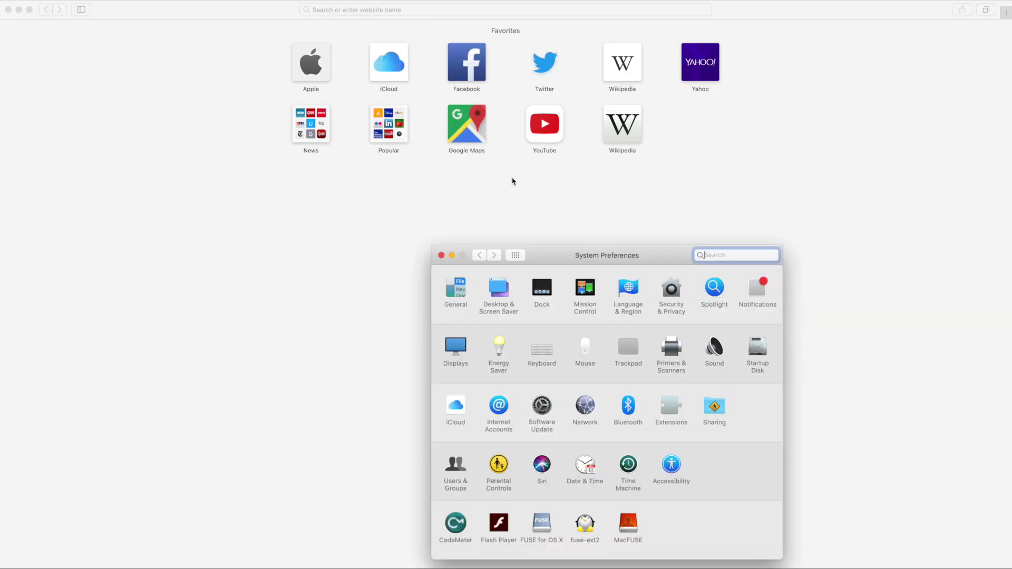
Add Deutsch — German to the preferred languages in Language & Region.
left_click(629, 294)
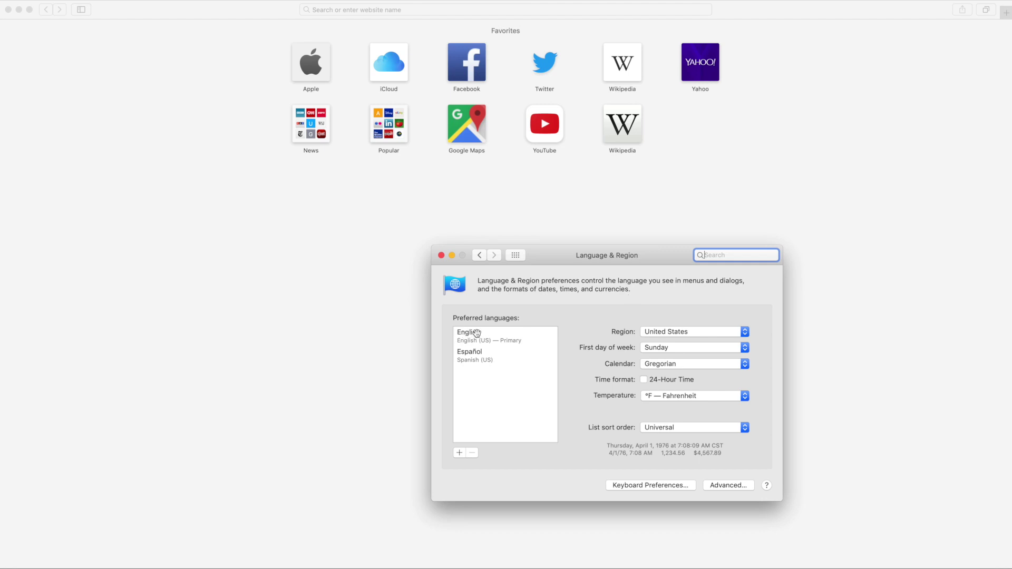
left_click(459, 453)
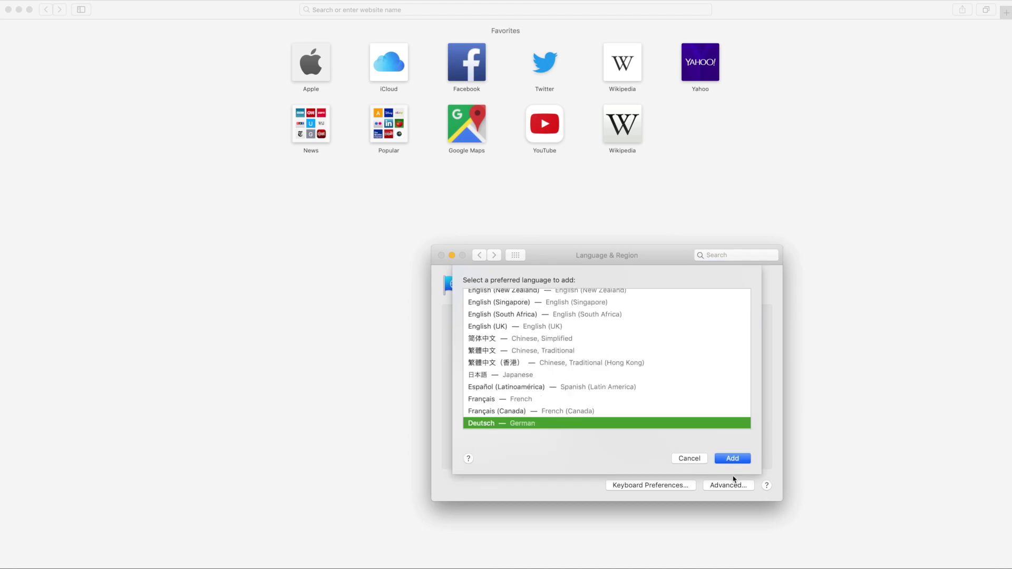
left_click(733, 459)
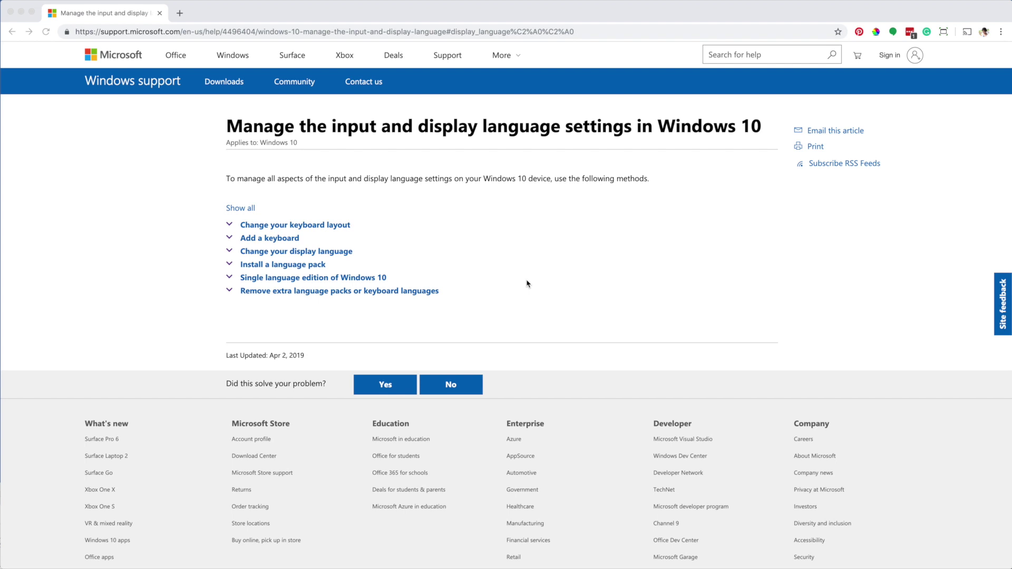
Expand the 'Change your display language' section of the Windows 10 language settings article.
left_click(297, 252)
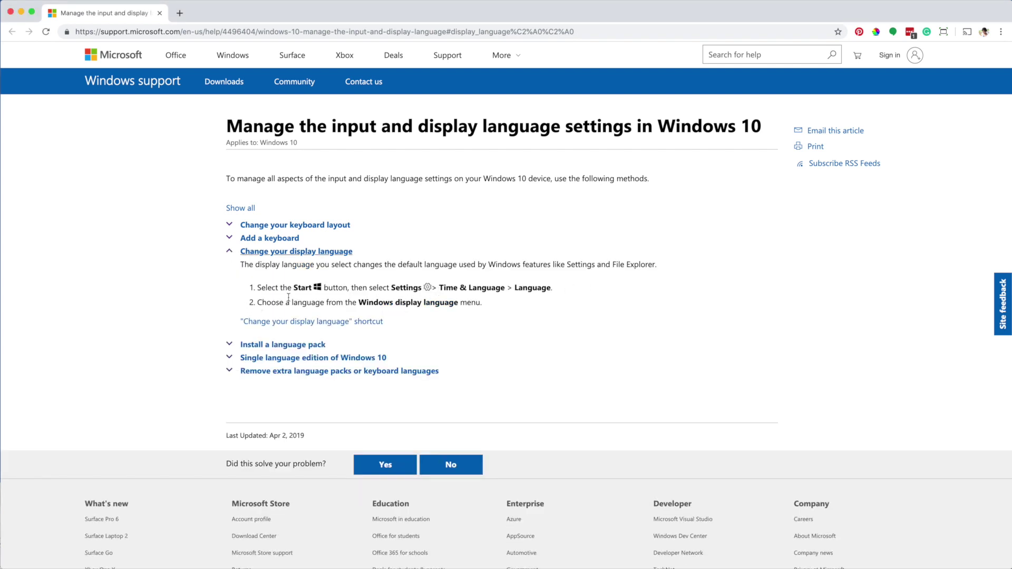